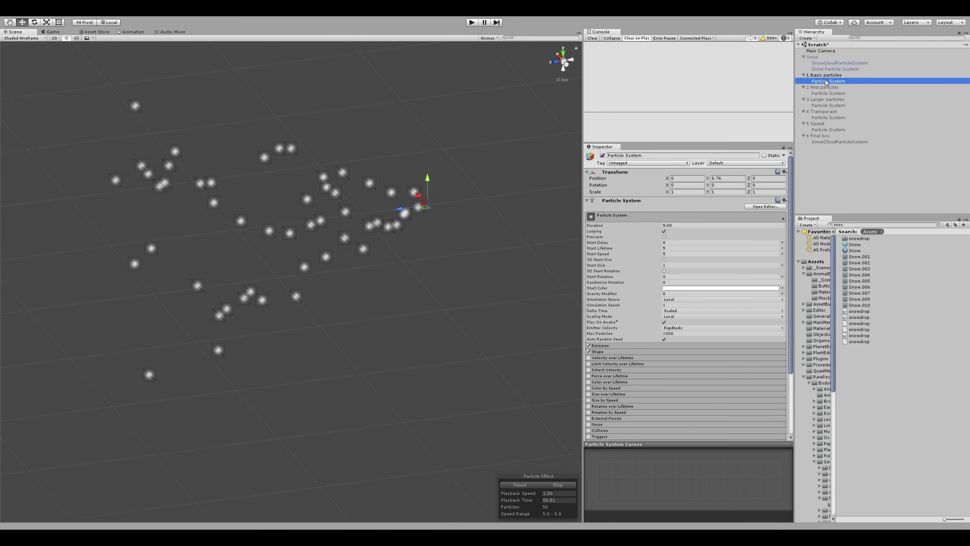
Step: Preview the Mist, Larger particles, Transparant and Speed particle examples in turn
{"action": "left_click", "coordinate": [838, 93]}
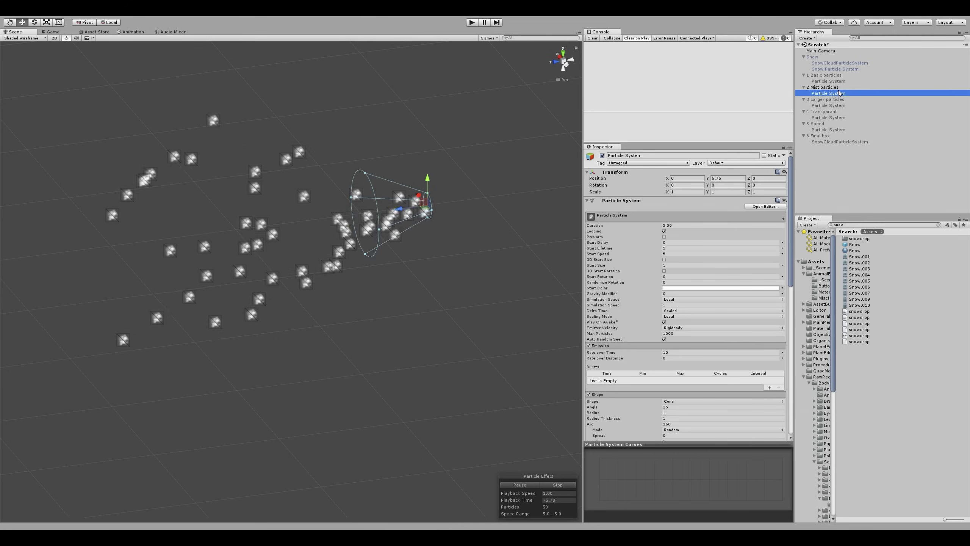
{"action": "left_click", "coordinate": [822, 106]}
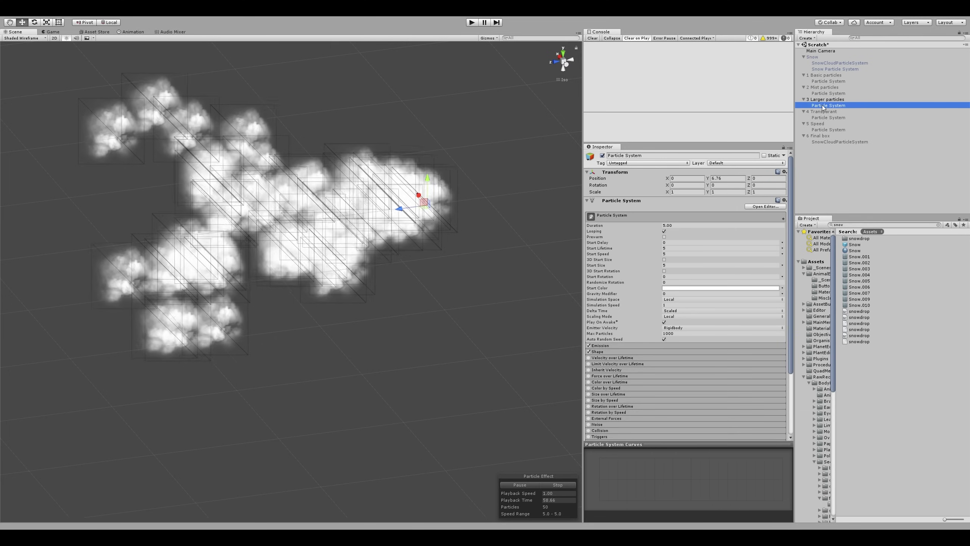
{"action": "left_click", "coordinate": [828, 118]}
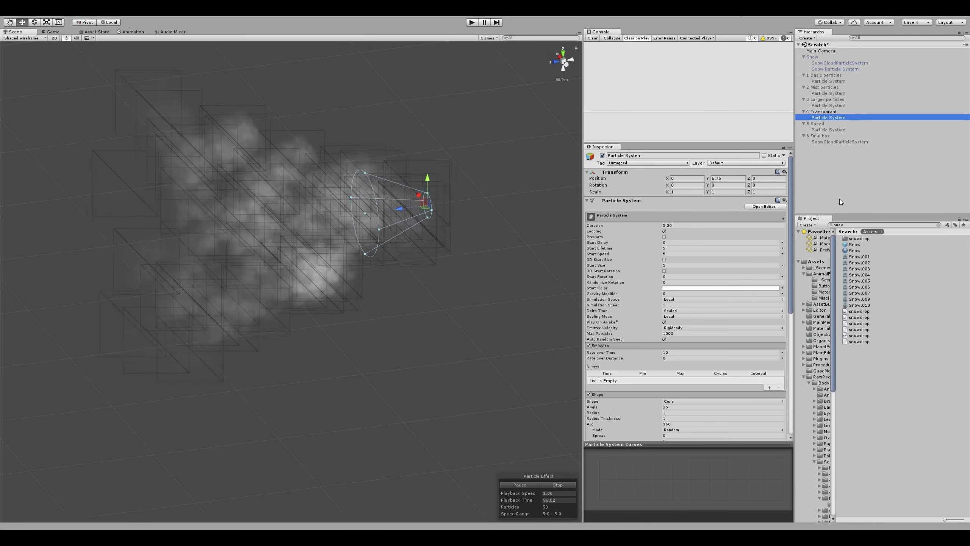
{"action": "left_click", "coordinate": [826, 129]}
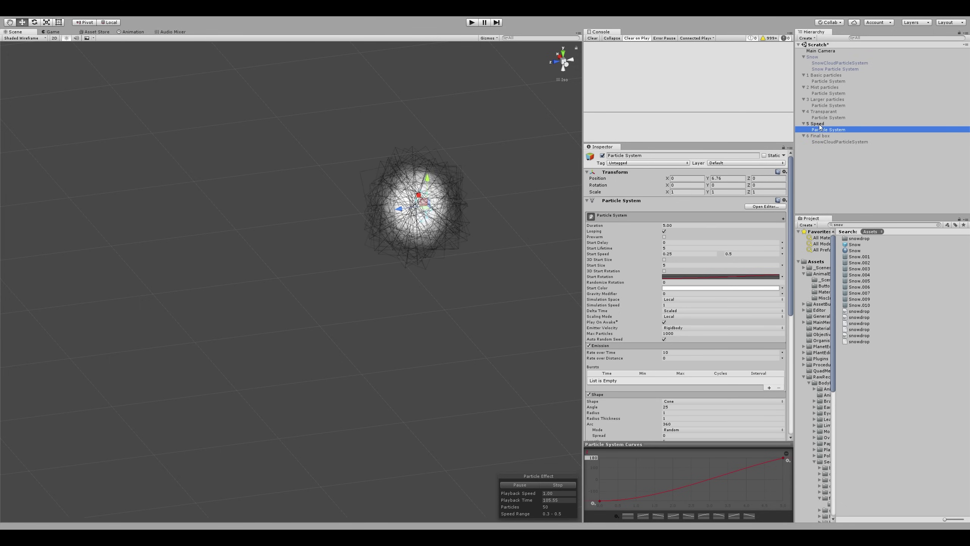
Step: Select the final box snow cloud and drag its emitter box's top handle up to make it taller
{"action": "left_click", "coordinate": [827, 141]}
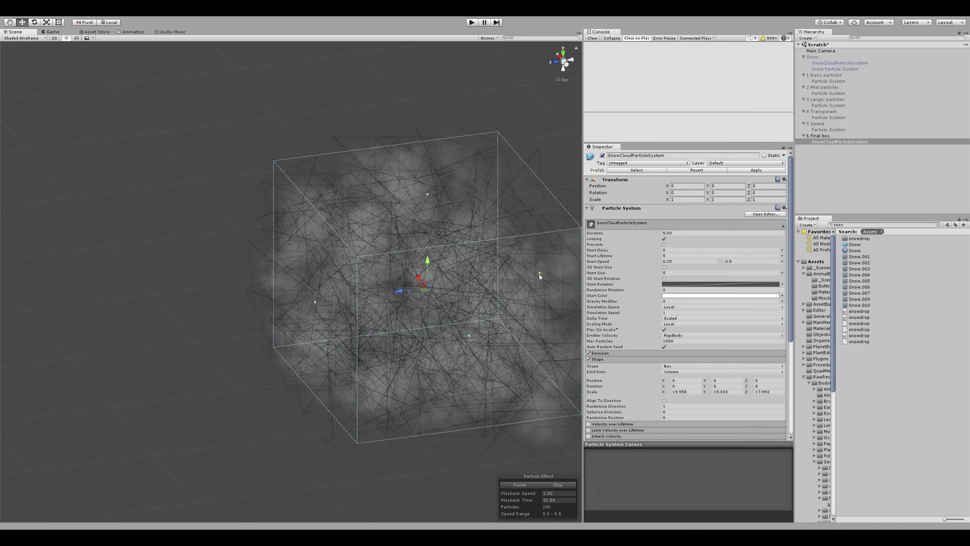
{"action": "left_click_drag", "start_coordinate": [421, 196], "coordinate": [430, 115]}
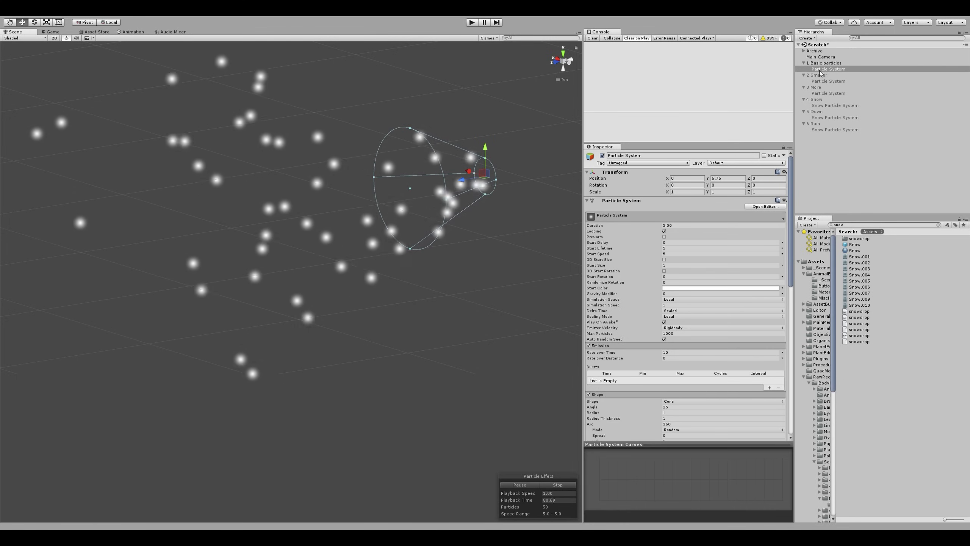
Step: Preview the Smaller, More and Snow examples, framing the box-shaped snow emitter
{"action": "left_click", "coordinate": [827, 81]}
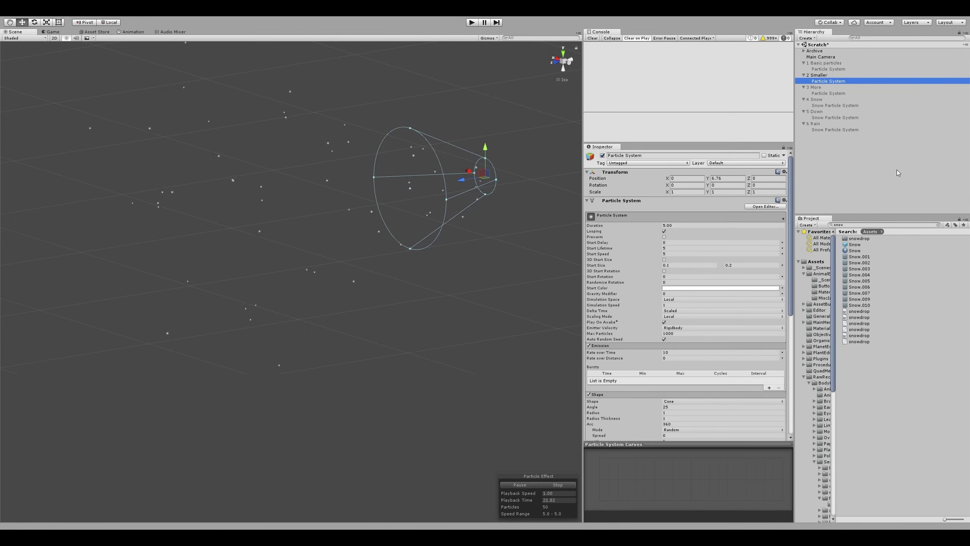
{"action": "left_click", "coordinate": [818, 92]}
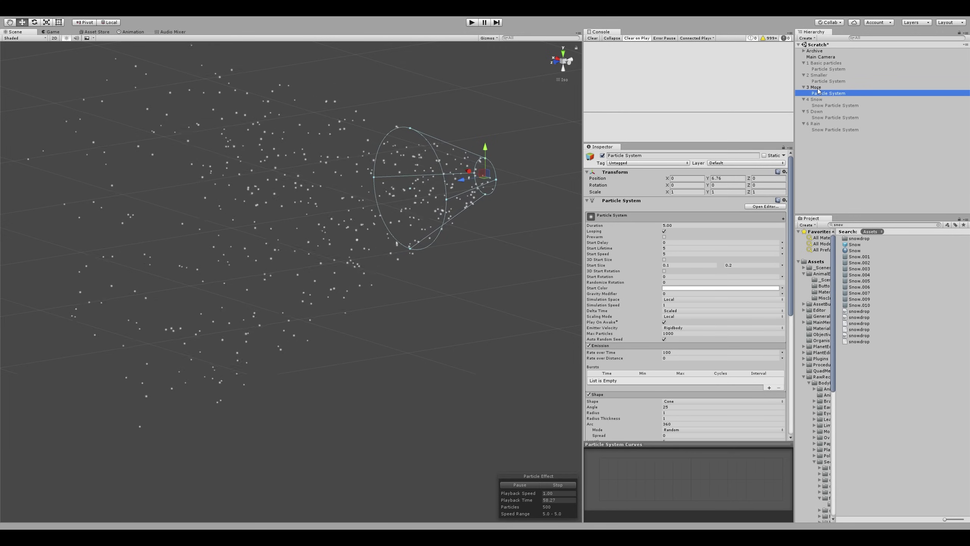
{"action": "left_click", "coordinate": [832, 105]}
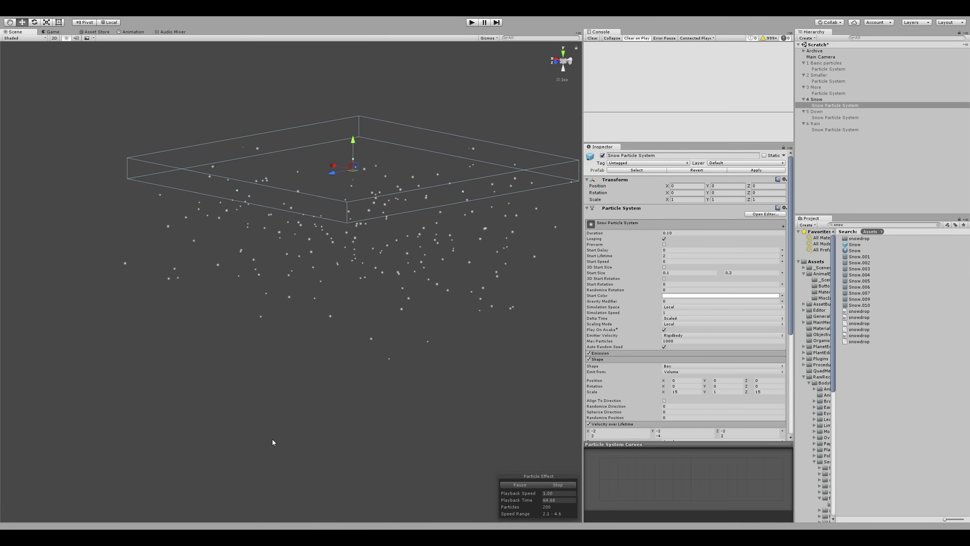
{"action": "left_click_drag", "start_coordinate": [272, 440], "coordinate": [242, 442]}
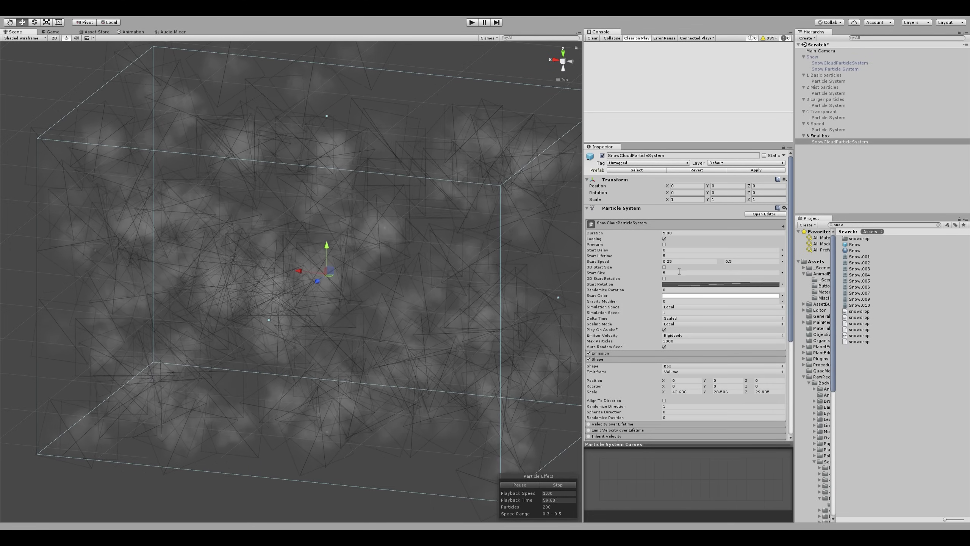
Step: Set the snow cloud's Start Size to 10, adjust gradient transparency, then view Down and Rain
{"action": "type", "text": "1"}
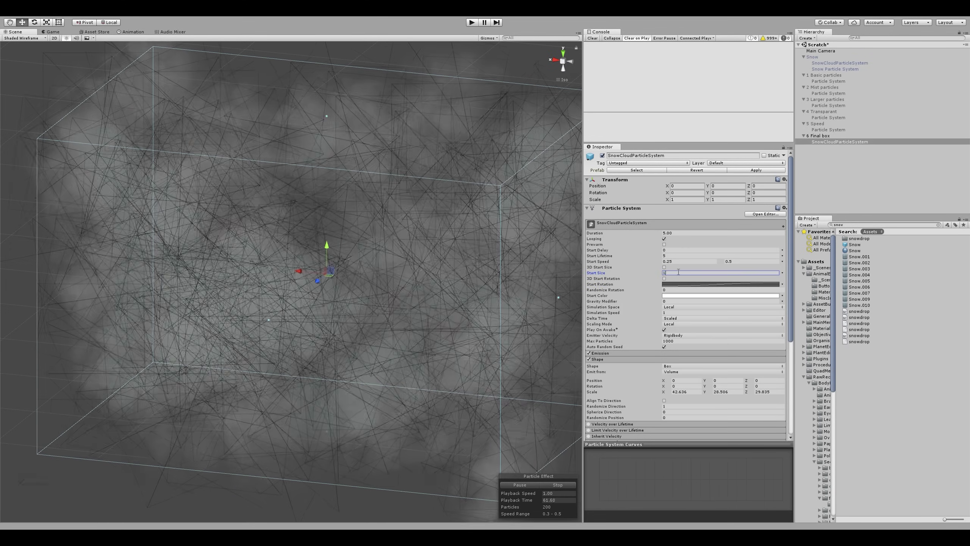
{"action": "type", "text": "0"}
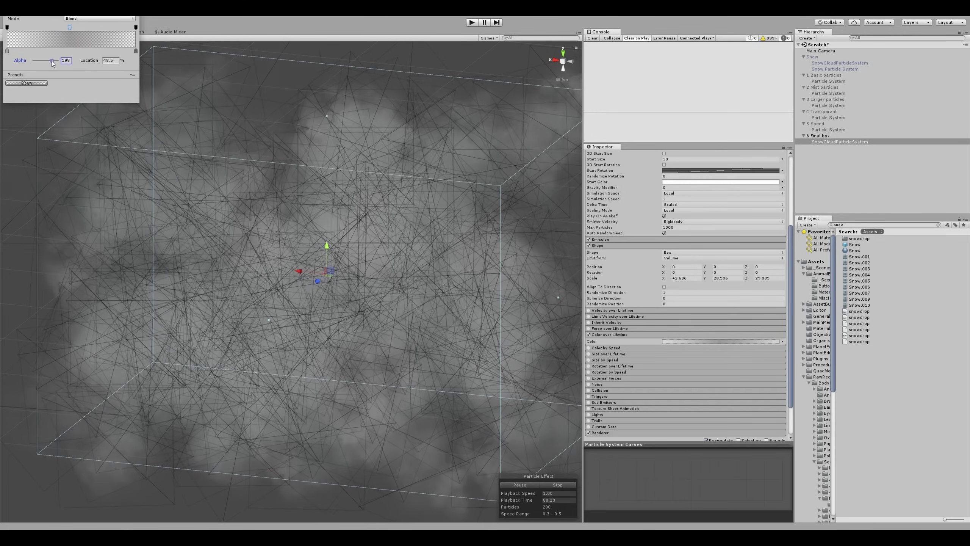
{"action": "mouse_move", "coordinate": [51, 60]}
{"action": "left_mouse_down"}
{"action": "mouse_move", "coordinate": [69, 60]}
{"action": "mouse_move", "coordinate": [41, 62]}
{"action": "left_mouse_up"}
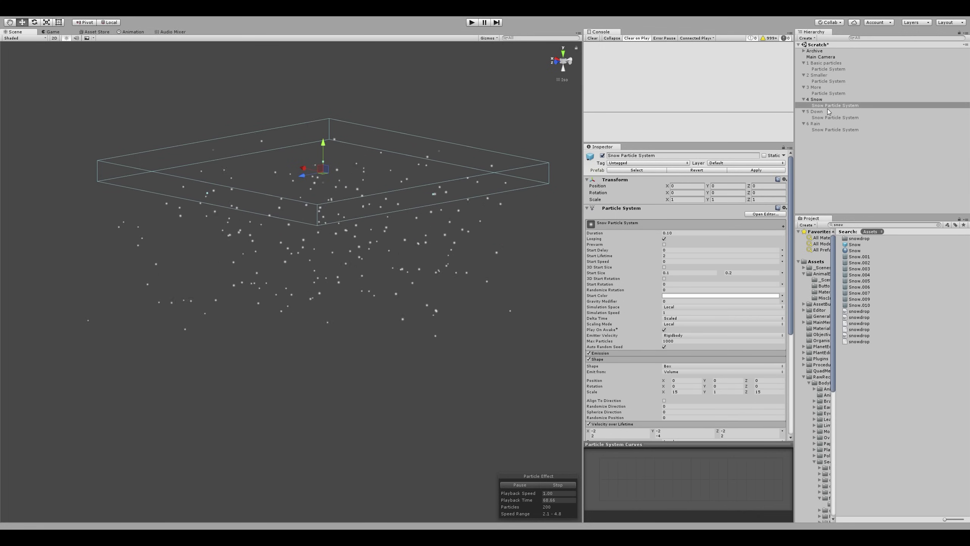
{"action": "left_click", "coordinate": [830, 118]}
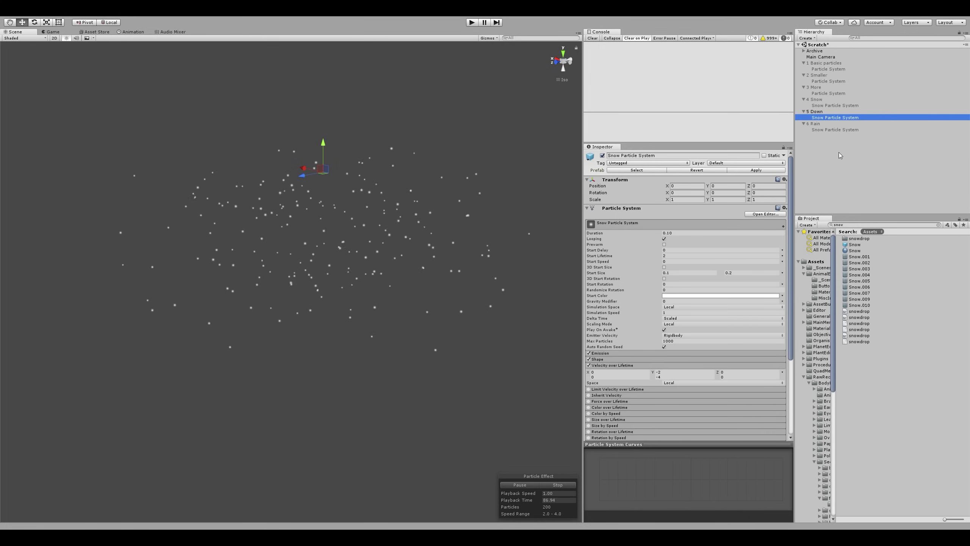
{"action": "key", "text": "Down"}
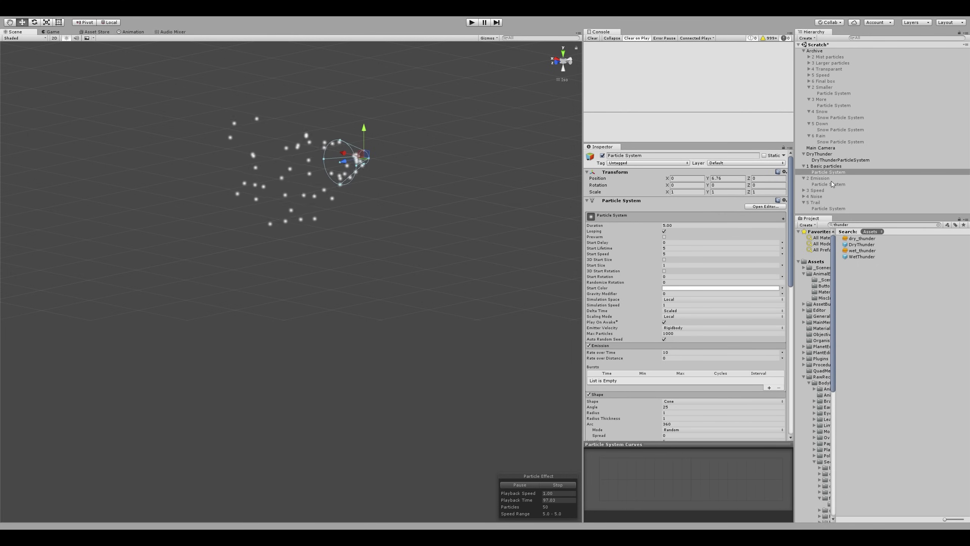
Step: Preview the thunder examples' particle systems: Emission, Speed, Noise, then the lightning Trail
{"action": "left_click", "coordinate": [849, 184]}
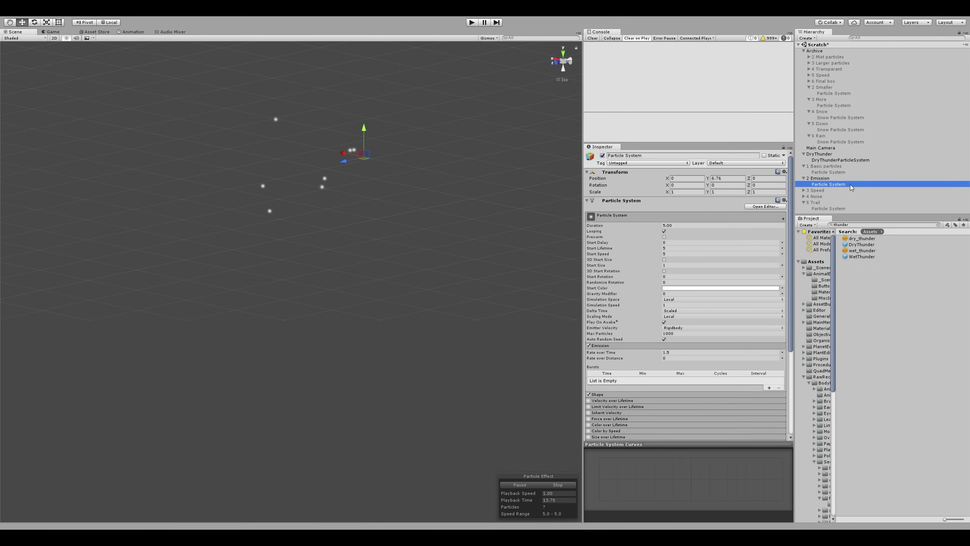
{"action": "left_click", "coordinate": [812, 191]}
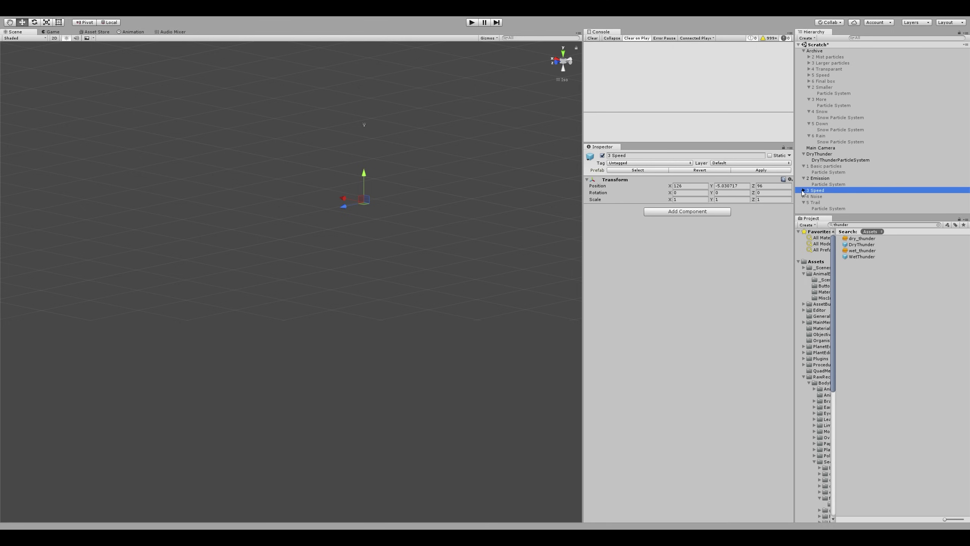
{"action": "left_click", "coordinate": [817, 197]}
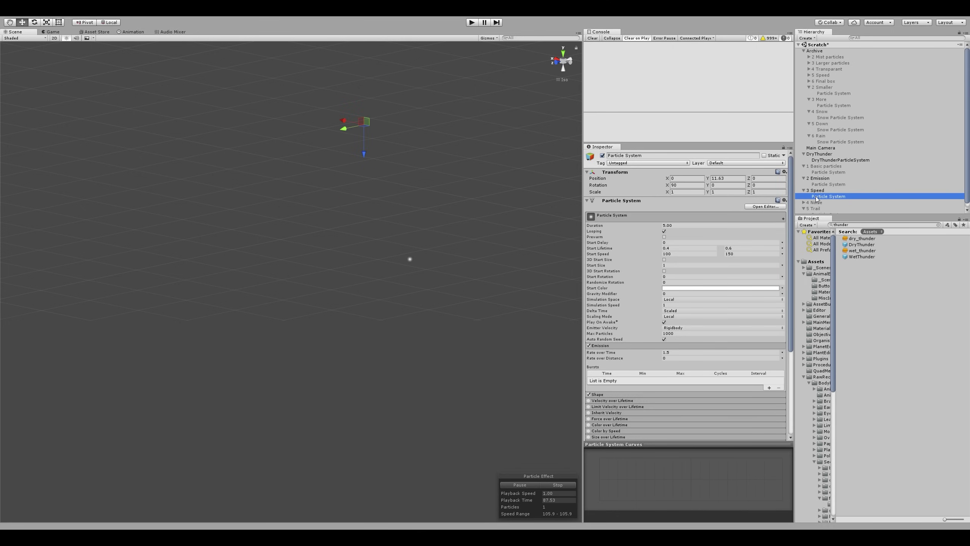
{"action": "key", "text": "Down"}
{"action": "key", "text": "Right"}
{"action": "key", "text": "Down"}
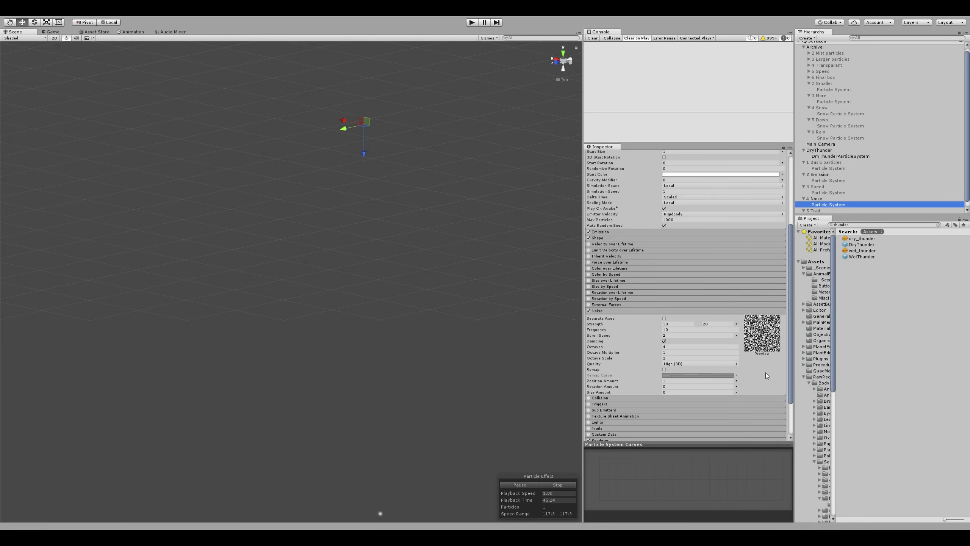
{"action": "left_click", "coordinate": [820, 213]}
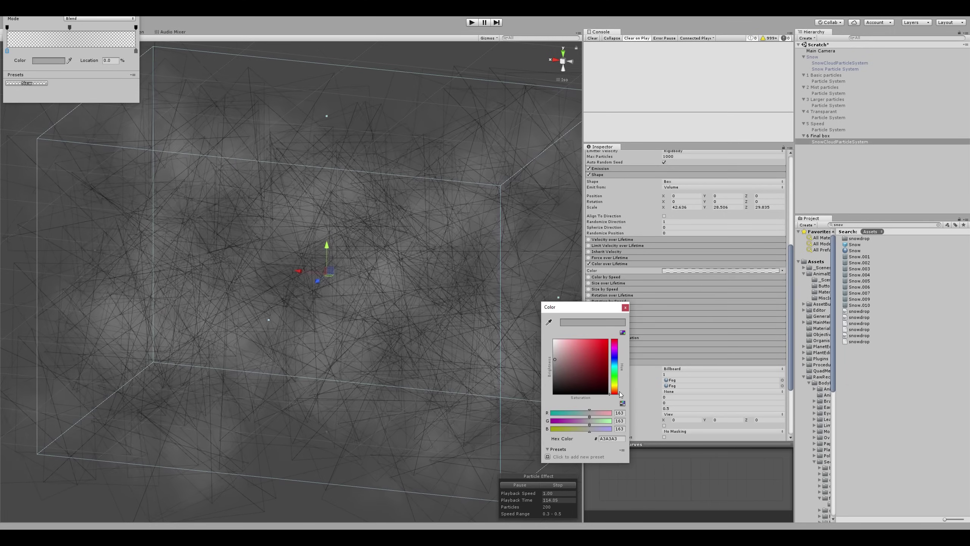
Step: Pick a dull olive tone in the Color over Lifetime colour picker for the cloud particles
{"action": "left_click_drag", "start_coordinate": [615, 393], "coordinate": [614, 383]}
{"action": "left_click_drag", "start_coordinate": [597, 344], "coordinate": [589, 357]}
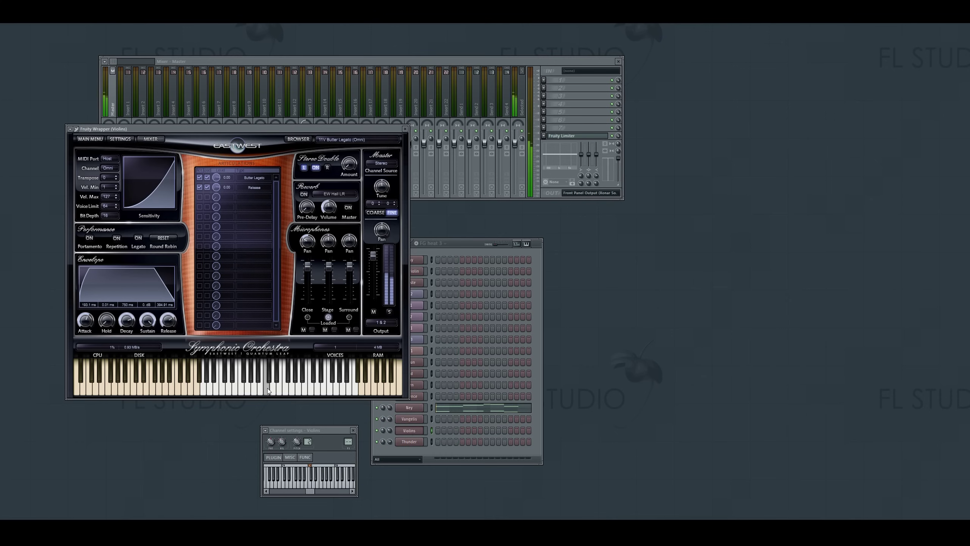
Step: Open the Solo violin channel's Kontakt Player from the Channel rack
{"action": "left_click", "coordinate": [466, 246]}
{"action": "left_click", "coordinate": [411, 272]}
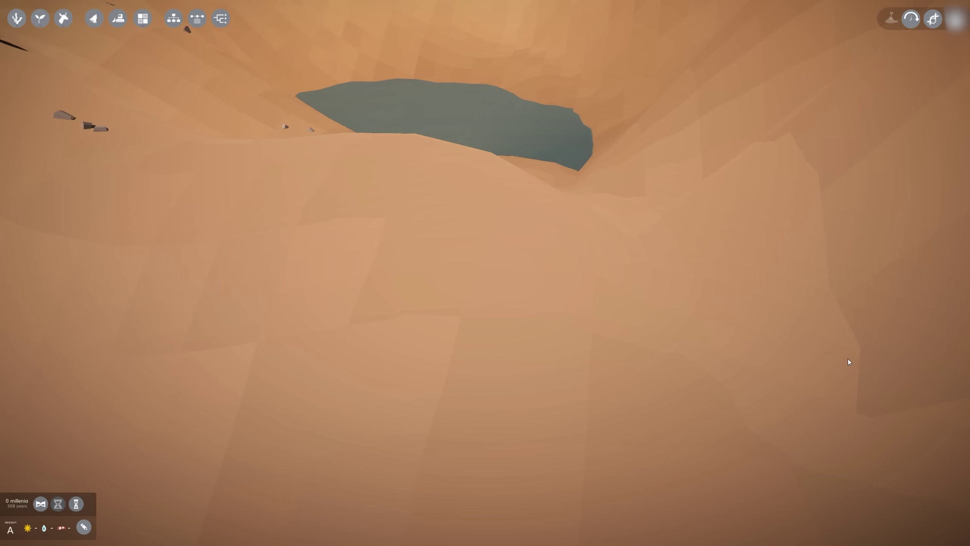
Step: Zoom around the sandy island and its lake, then pick the third hourglass time-speed setting
{"action": "scroll", "coordinate": [848, 359], "scroll_direction": "down", "scroll_amount": 10}
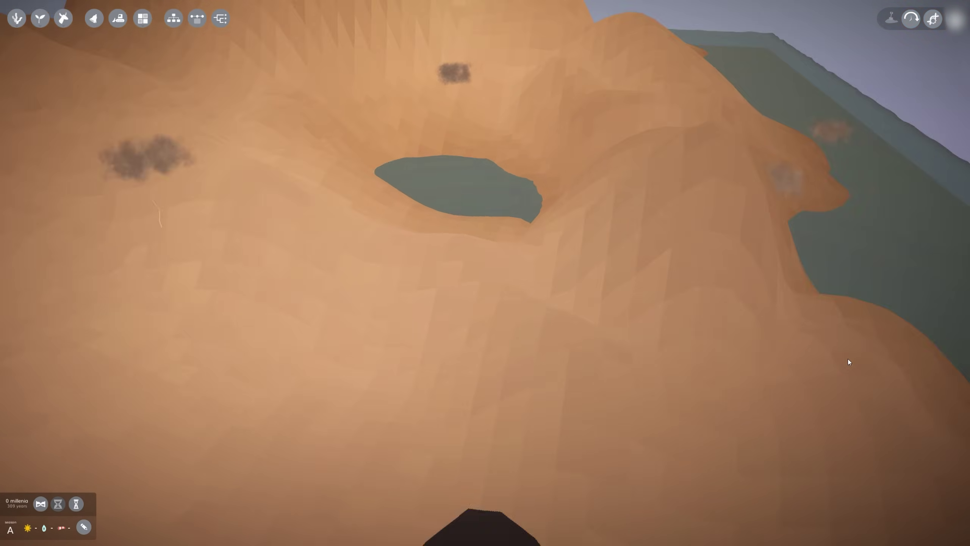
{"action": "scroll", "coordinate": [847, 359], "scroll_direction": "down", "scroll_amount": 3}
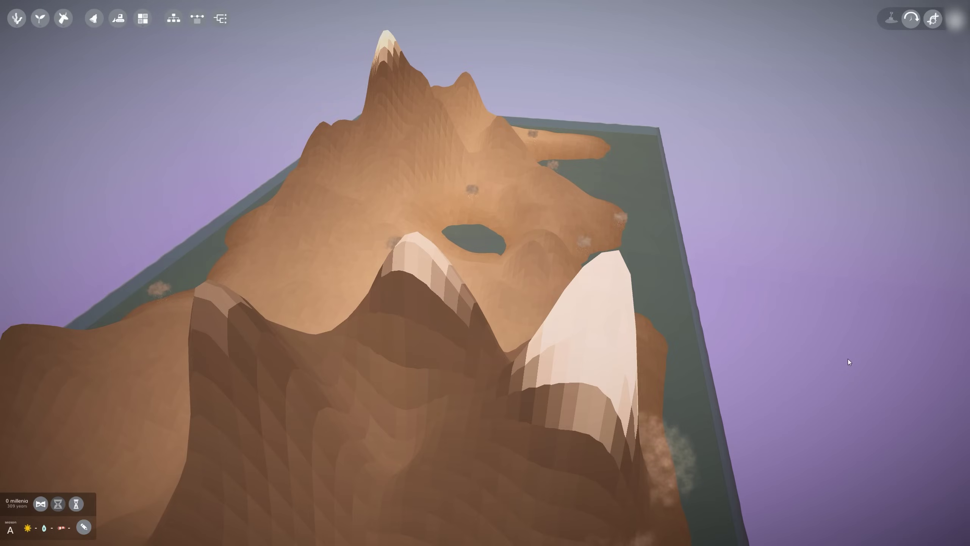
{"action": "scroll", "coordinate": [848, 360], "scroll_direction": "up", "scroll_amount": 10}
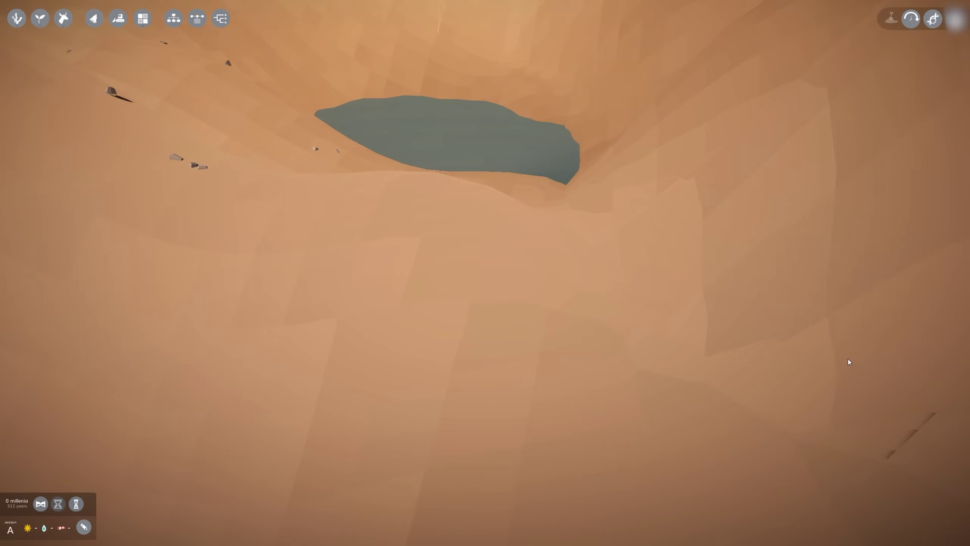
{"action": "scroll", "coordinate": [848, 359], "scroll_direction": "up", "scroll_amount": 2}
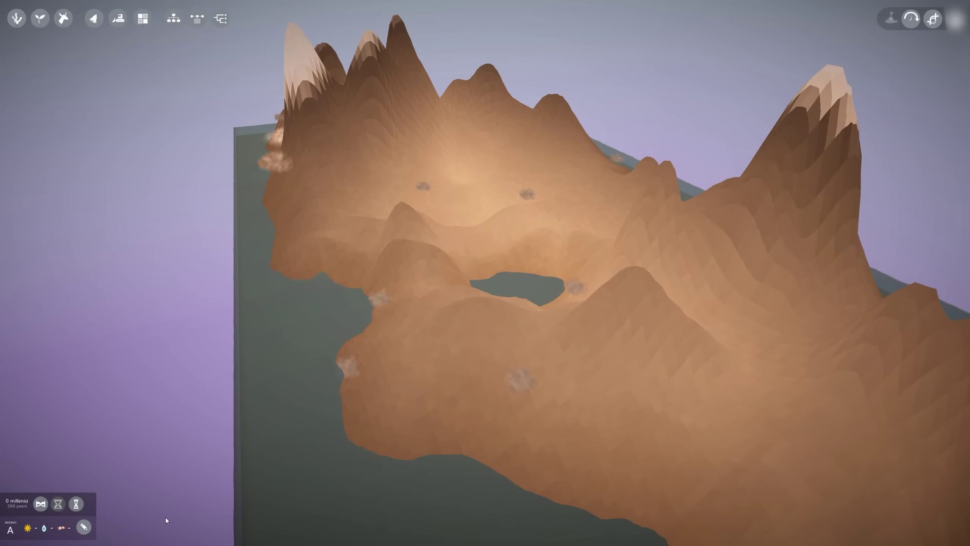
{"action": "left_click", "coordinate": [76, 504]}
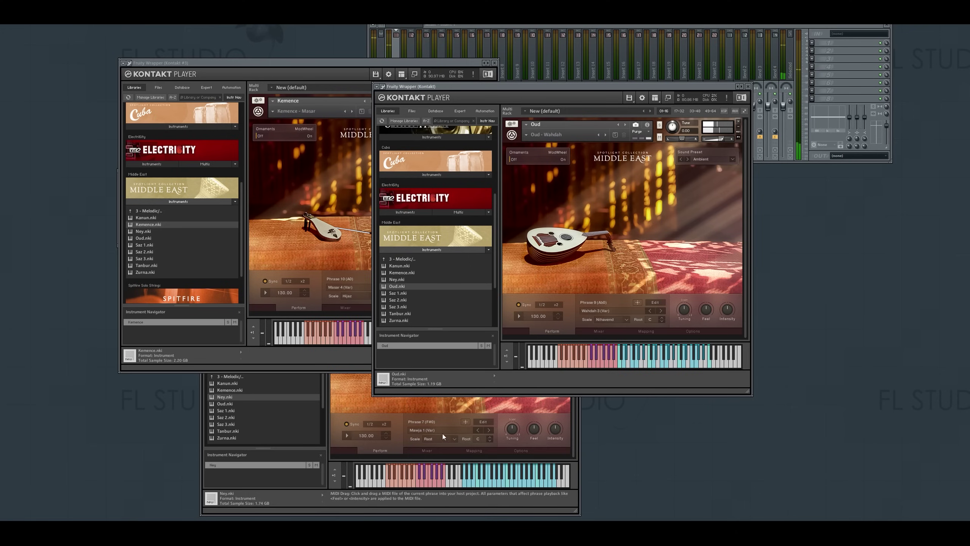
Step: Move the Oud window aside and trigger Phrase 4 from the Ney window's keyboard
{"action": "left_click_drag", "start_coordinate": [497, 90], "coordinate": [522, 85]}
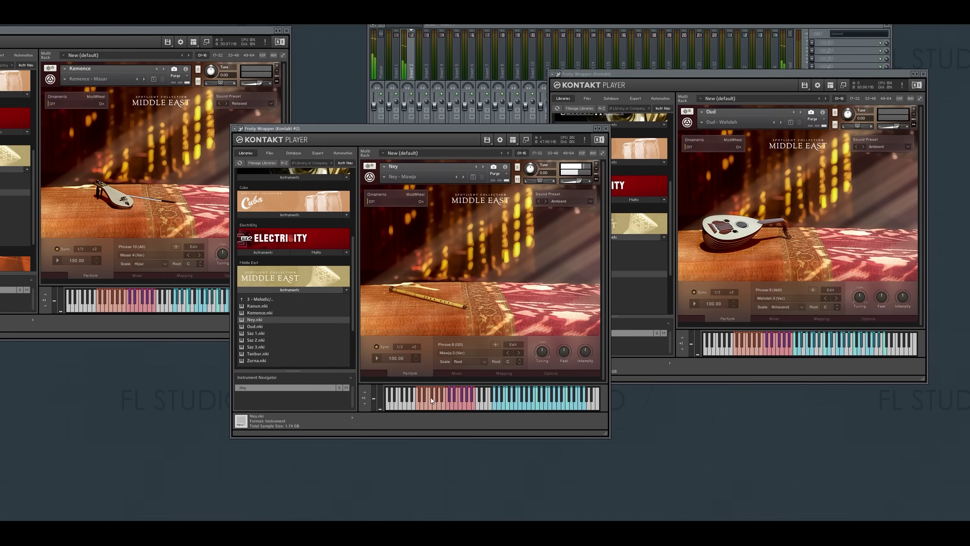
{"action": "left_click", "coordinate": [425, 397]}
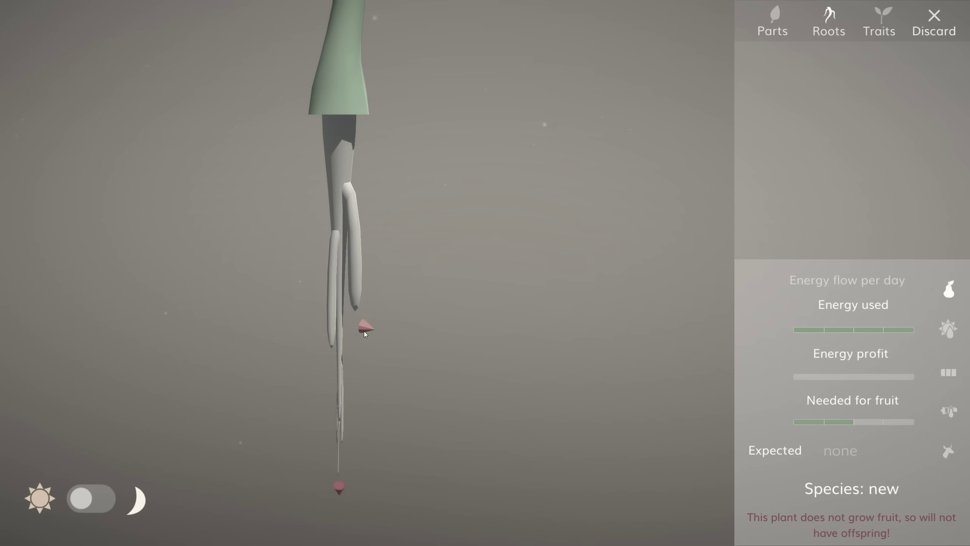
Step: Drag the root tip handle to stretch the side roots into long outward arcs
{"action": "left_click_drag", "start_coordinate": [364, 331], "coordinate": [477, 342]}
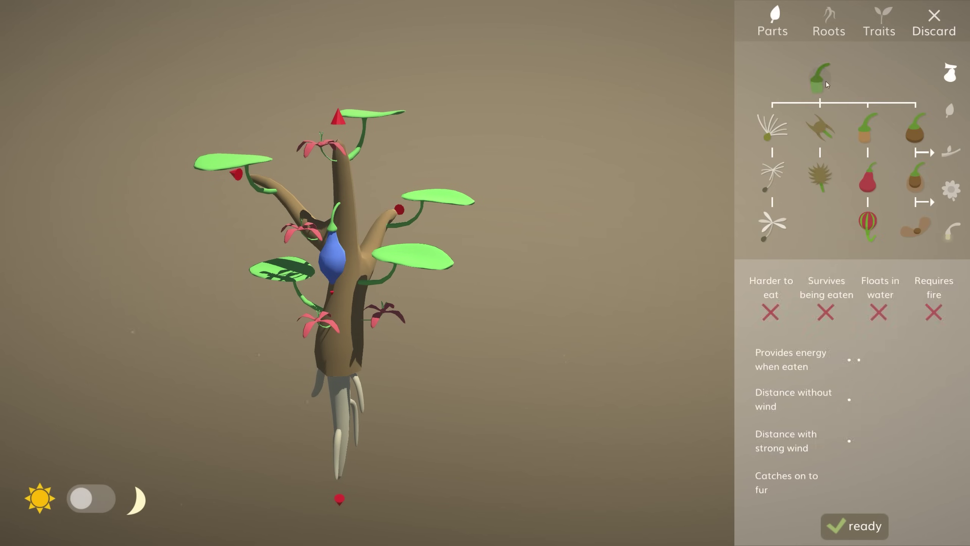
Step: Hang four more blue fruits on the branches, view the plant parts tree, then return to redesigning
{"action": "left_click", "coordinate": [350, 180]}
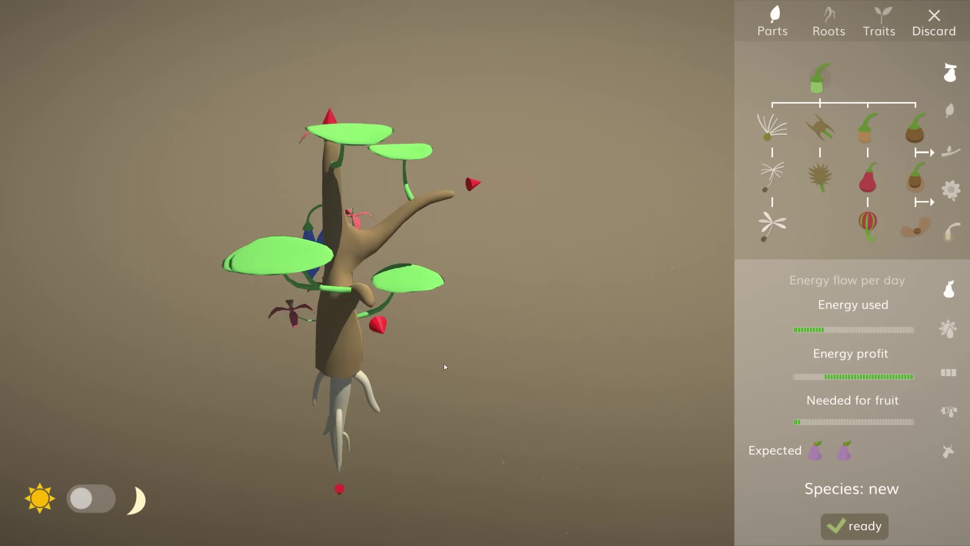
{"action": "left_click", "coordinate": [260, 263]}
{"action": "left_click", "coordinate": [283, 313]}
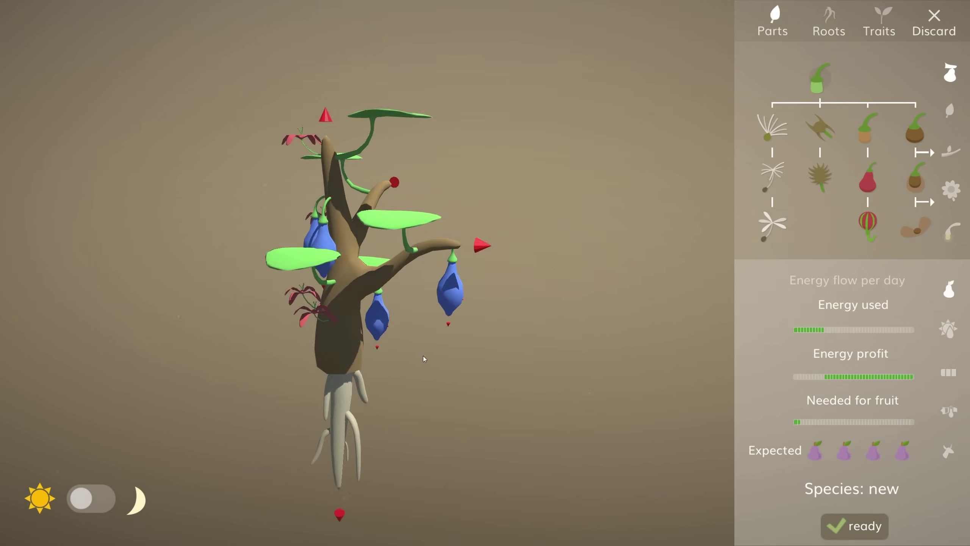
{"action": "left_click", "coordinate": [403, 230]}
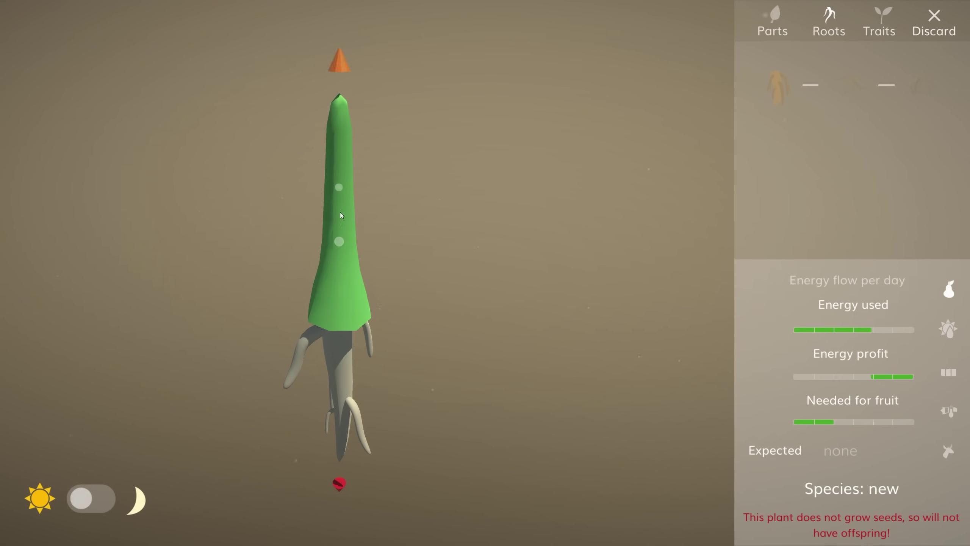
{"action": "left_click", "coordinate": [775, 18]}
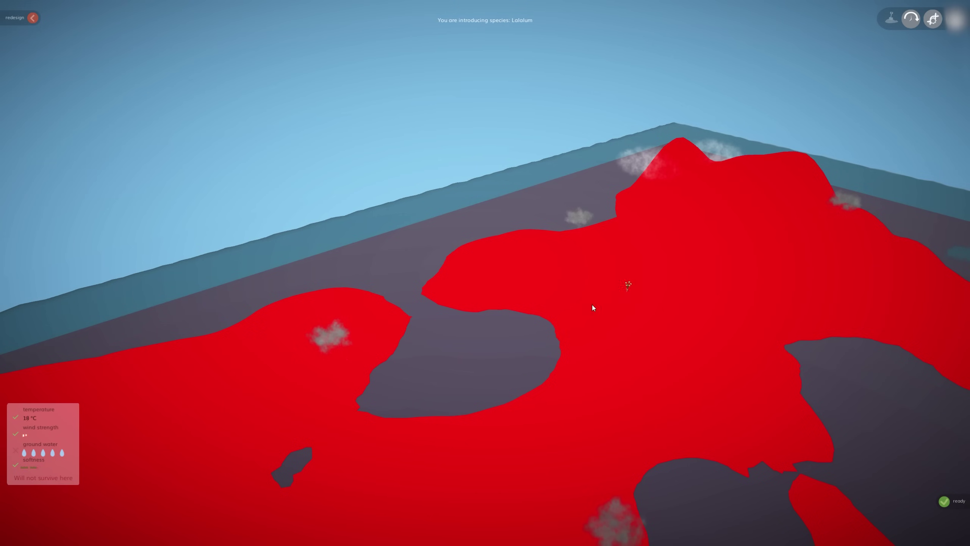
{"action": "left_click", "coordinate": [33, 18]}
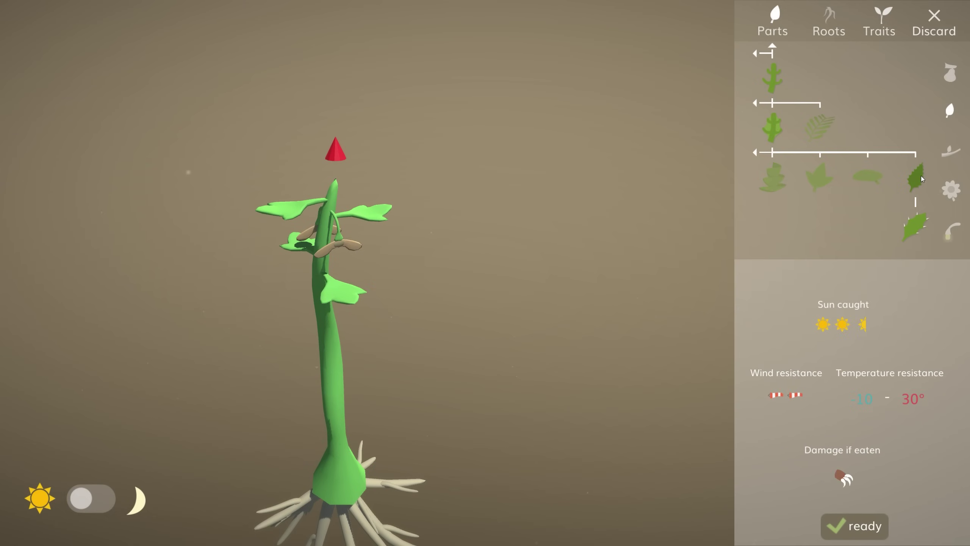
Step: Apply the serrated leaf from the Parts leaf tree to all of the plant's leaves
{"action": "left_click_drag", "start_coordinate": [921, 176], "coordinate": [751, 234]}
{"action": "key", "text": "space"}
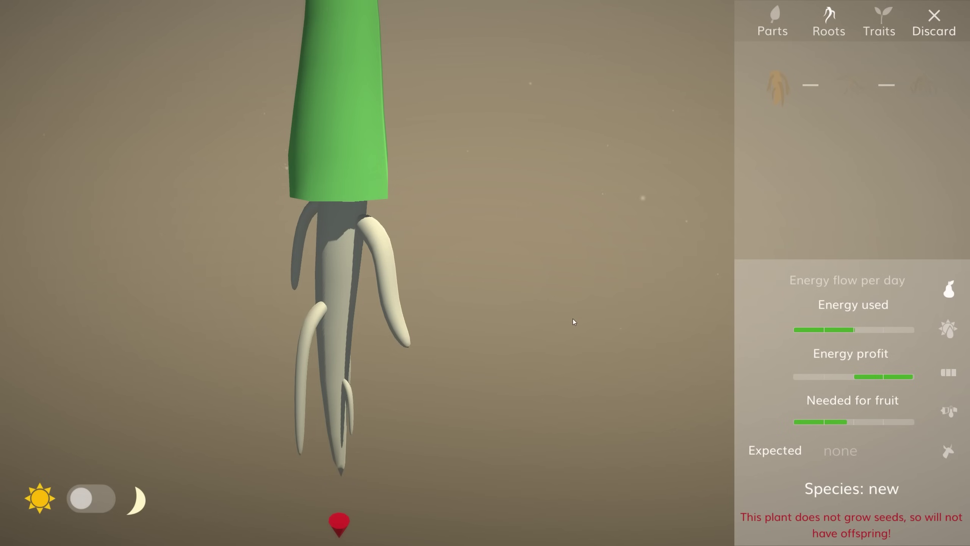
Step: Lengthen the roots with more side roots and switch to the spreading fibrous root type
{"action": "scroll", "coordinate": [353, 267], "scroll_direction": "down", "scroll_amount": 3}
{"action": "left_click_drag", "start_coordinate": [358, 405], "coordinate": [358, 421]}
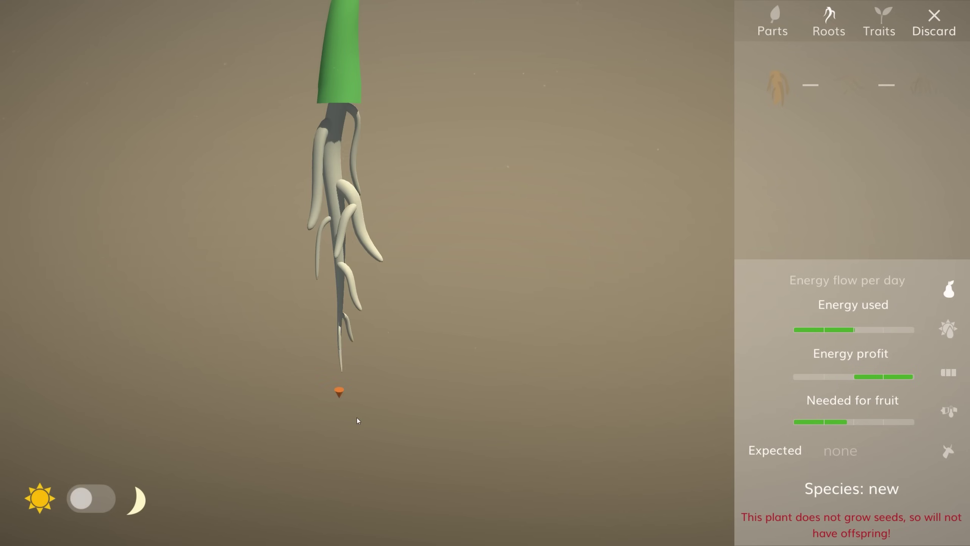
{"action": "left_click", "coordinate": [853, 127]}
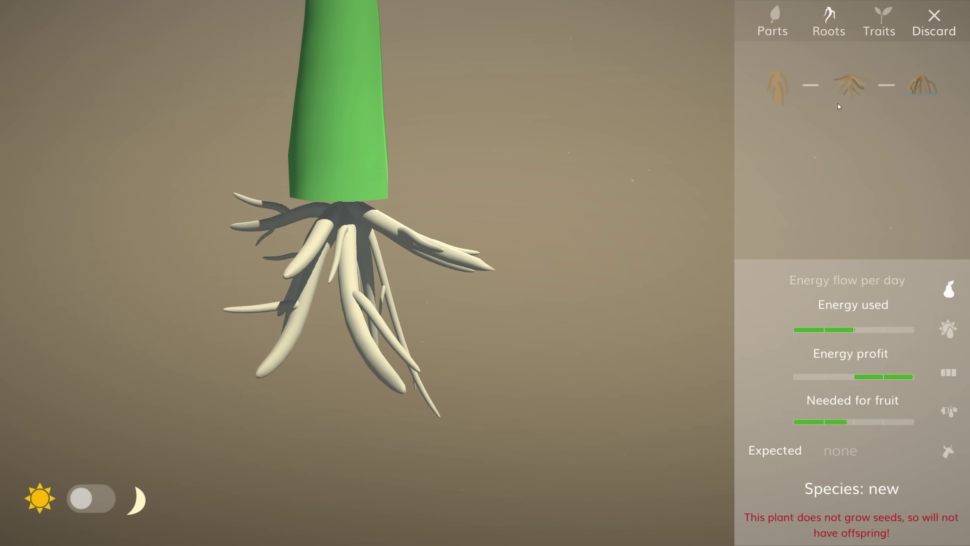
{"action": "mouse_move", "coordinate": [861, 87]}
{"action": "mouse_move", "coordinate": [780, 98]}
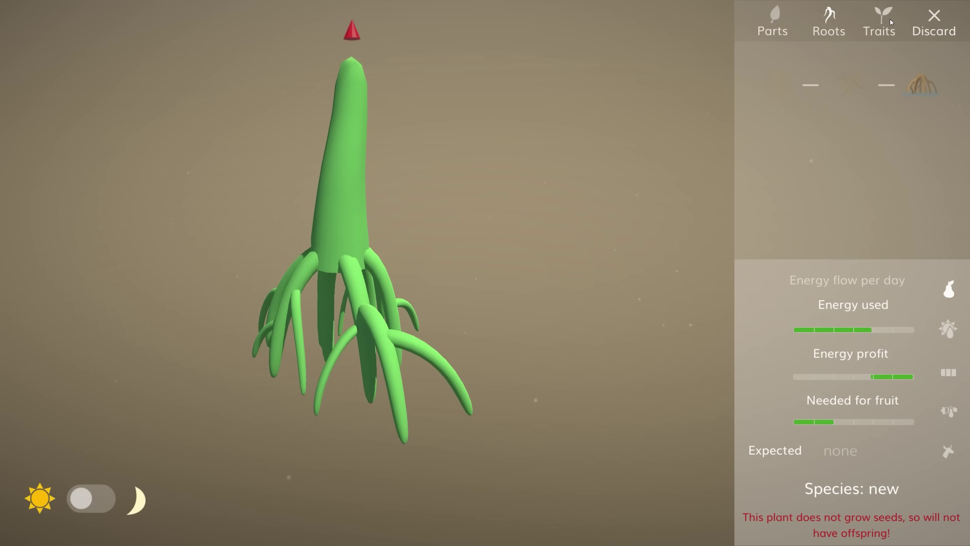
{"action": "left_click", "coordinate": [890, 19]}
Step: Add the upper Bark trait so the stem and roots turn brown, then show leaf-shape choices
{"action": "mouse_move", "coordinate": [906, 102]}
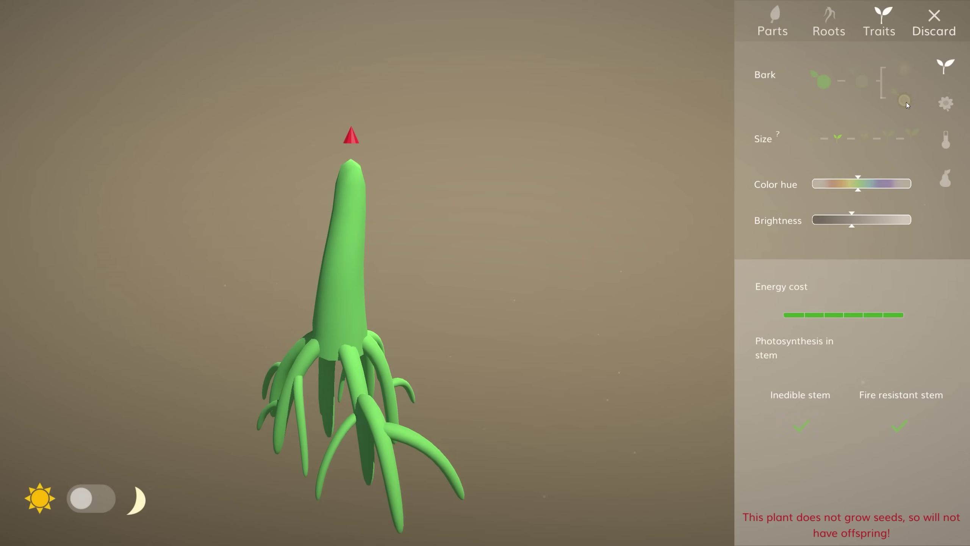
{"action": "left_click", "coordinate": [905, 73]}
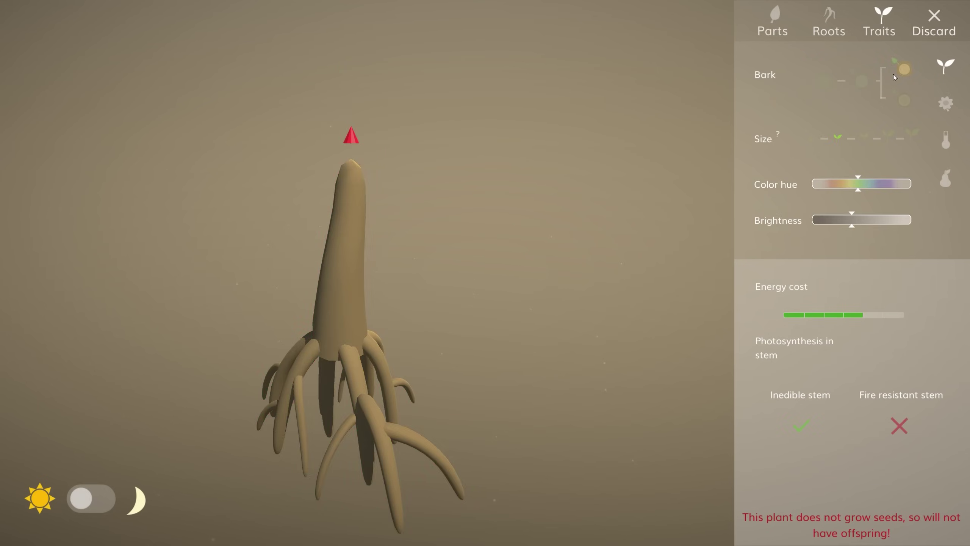
{"action": "left_click", "coordinate": [770, 33]}
{"action": "left_click", "coordinate": [834, 118]}
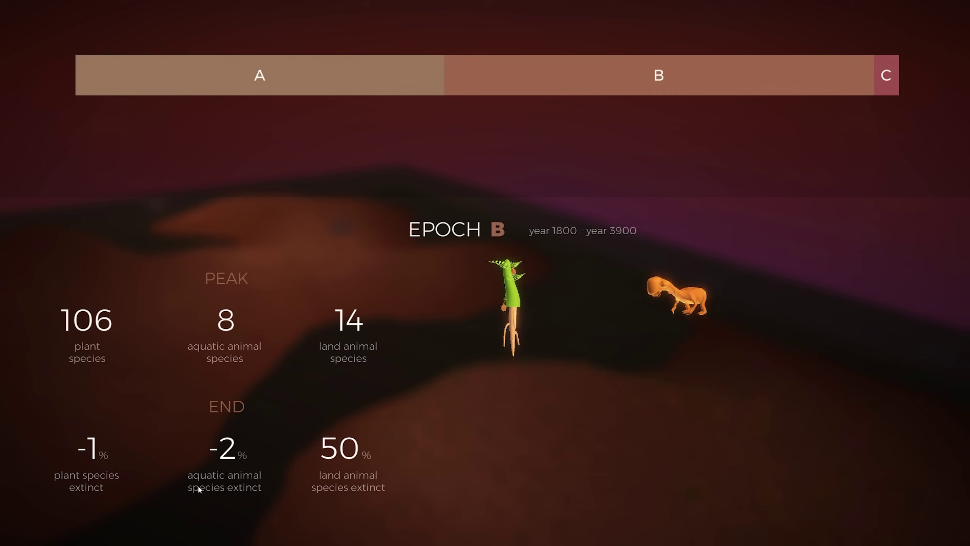
Step: Display the Epoch A statistics for year 0 to 1800 on the epoch timeline
{"action": "left_click", "coordinate": [299, 75]}
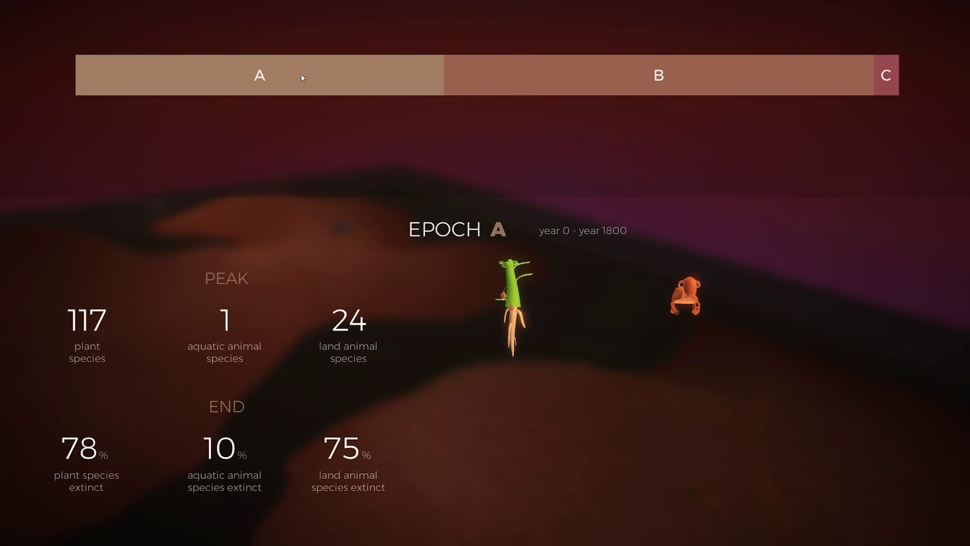